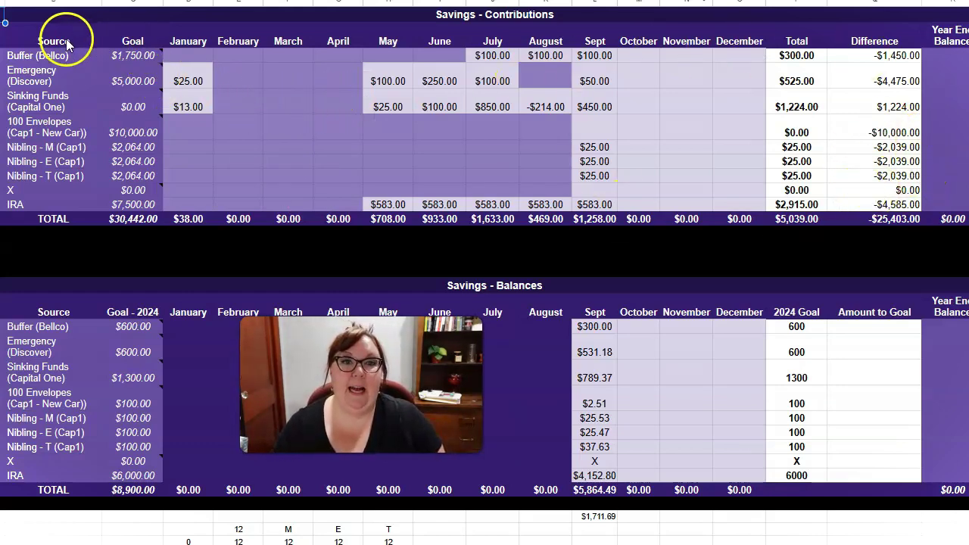
Step: Examine the Buffer (Bellco) and Emergency (Discover) rows in Savings - Contributions, including the notes attached to their goals
{"action": "left_click_drag", "start_coordinate": [66, 44], "coordinate": [874, 41]}
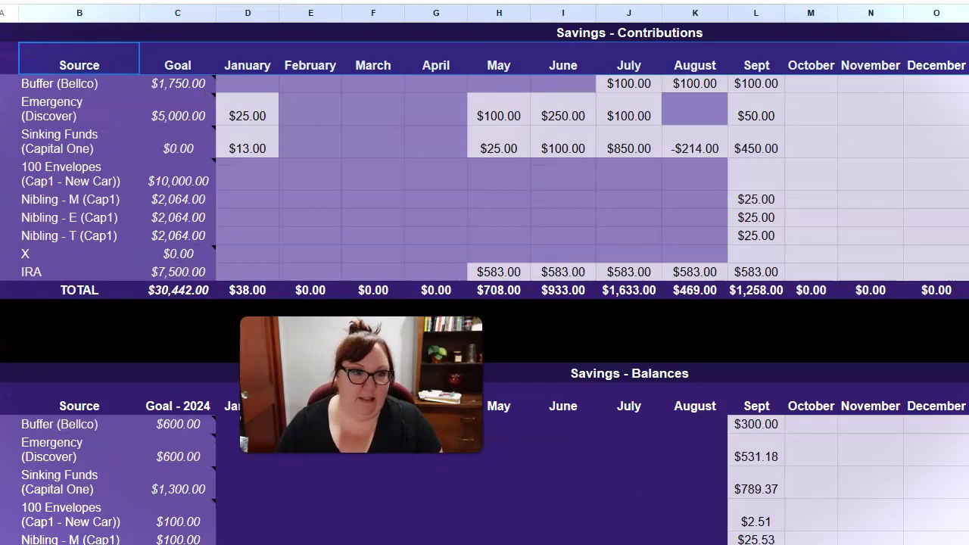
{"action": "key", "text": "ctrl+plus"}
{"action": "left_click", "coordinate": [84, 98]}
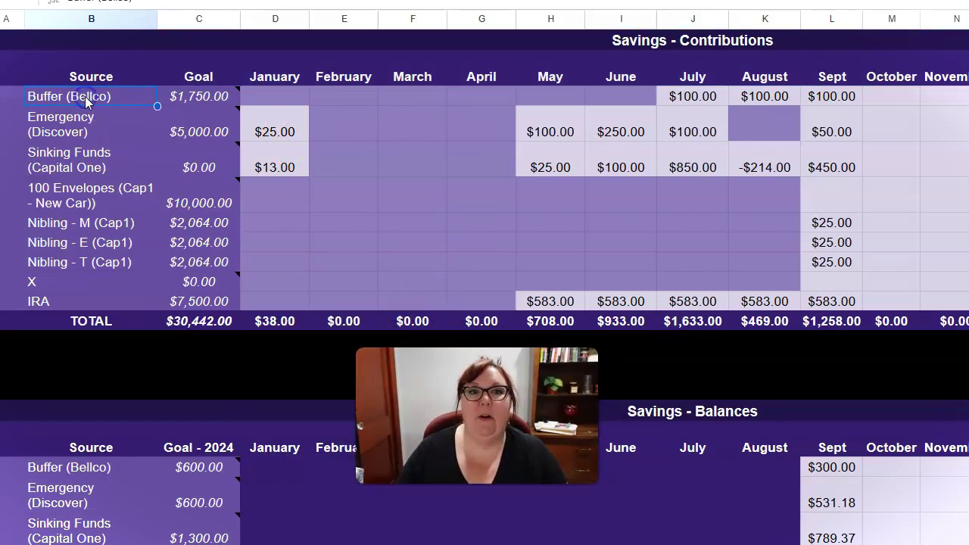
{"action": "mouse_move", "coordinate": [195, 93]}
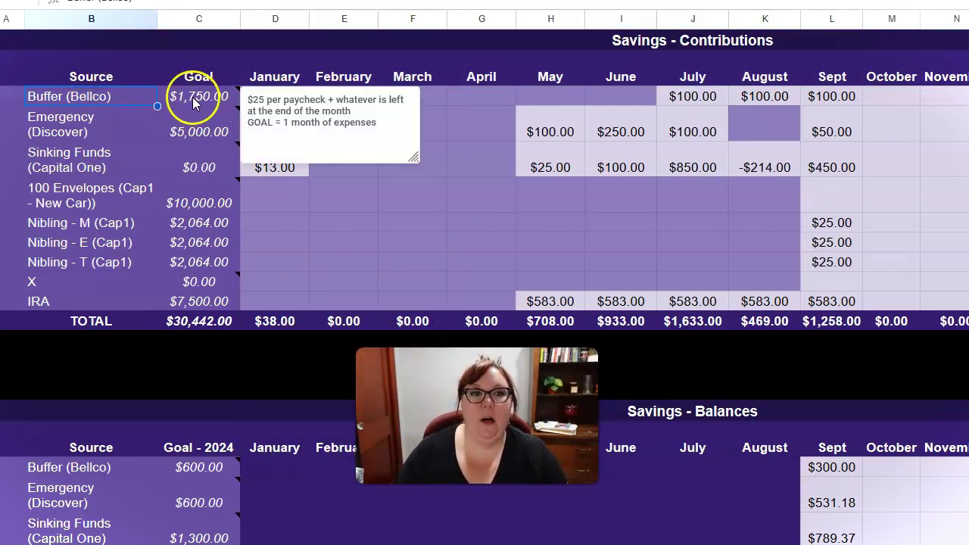
{"action": "left_click", "coordinate": [172, 81]}
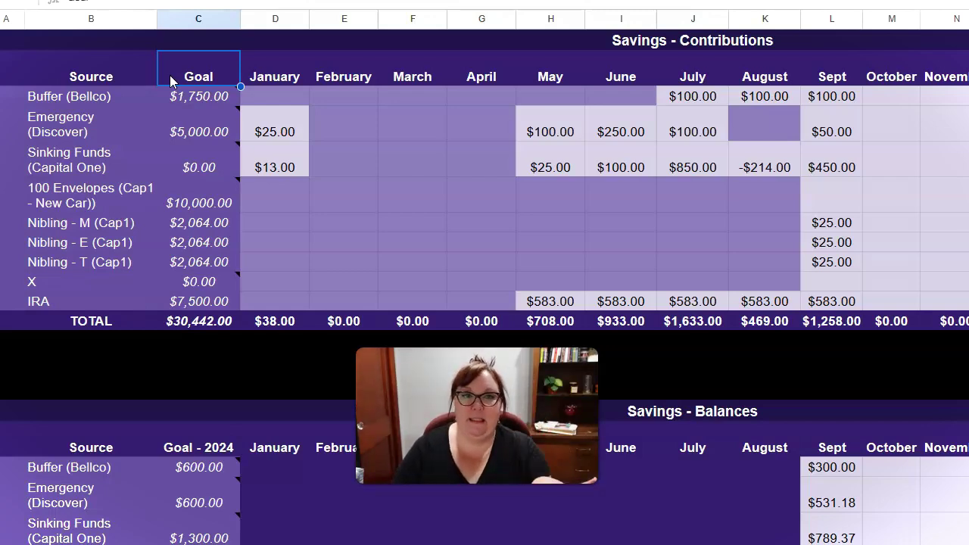
{"action": "key", "text": "Down"}
{"action": "key", "text": "Down"}
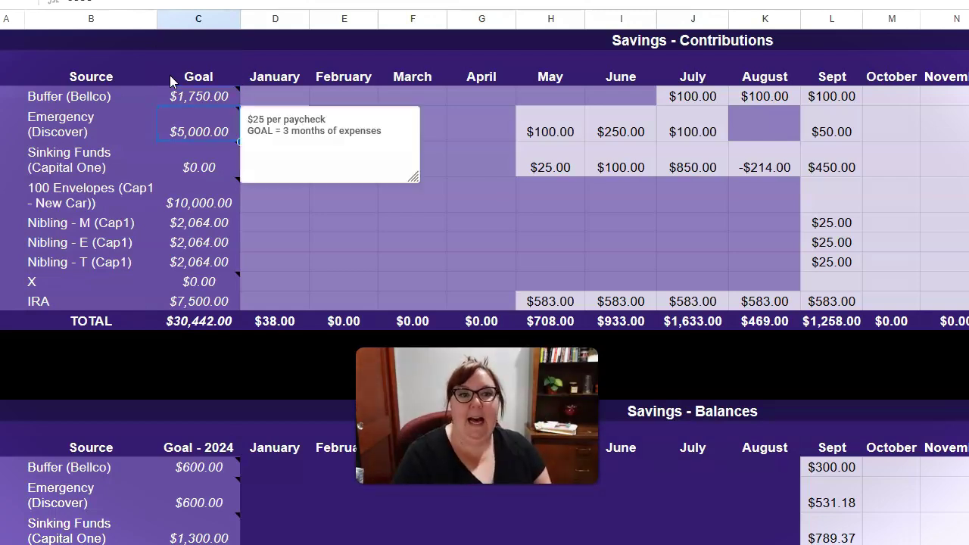
{"action": "key", "text": "Left"}
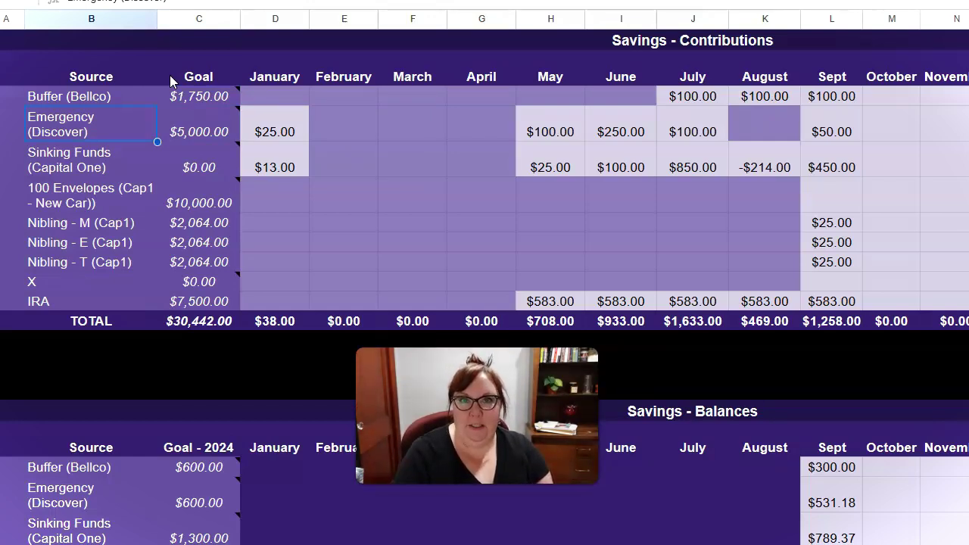
{"action": "key", "text": "Right"}
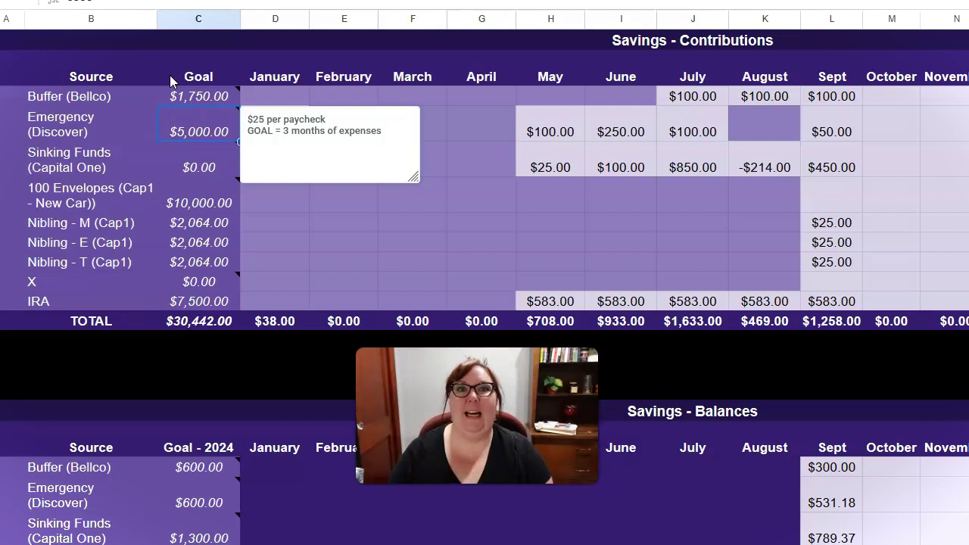
{"action": "key", "text": "Left"}
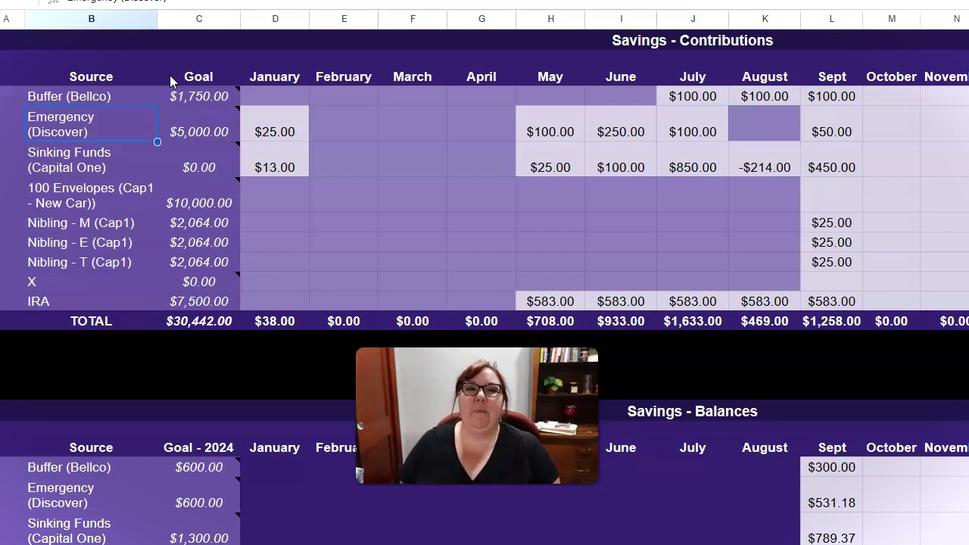
{"action": "key", "text": "Left"}
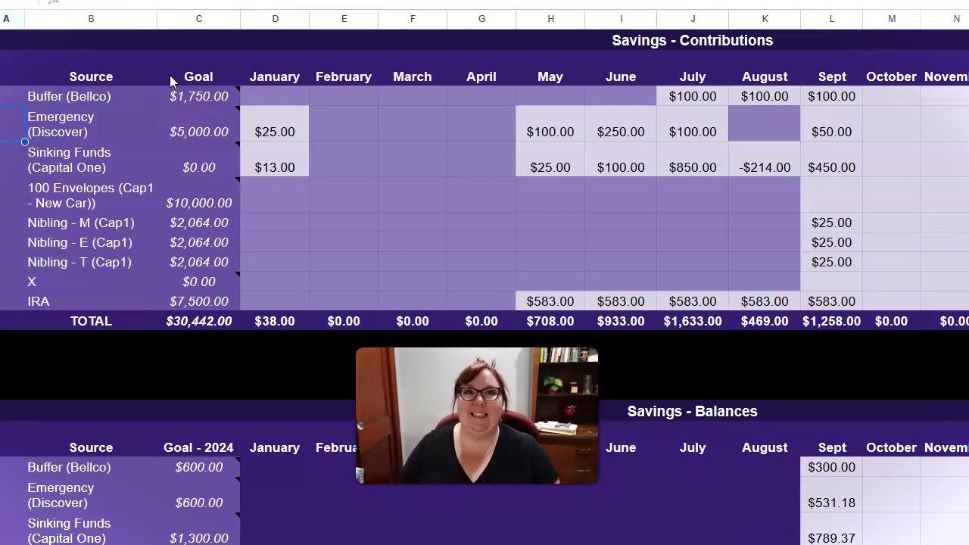
Step: Examine the Sinking Funds, 100 Envelopes and three Nibling sources in Savings - Contributions, including the 100 Envelopes goal note and Nibling - M goal
{"action": "key", "text": "Down"}
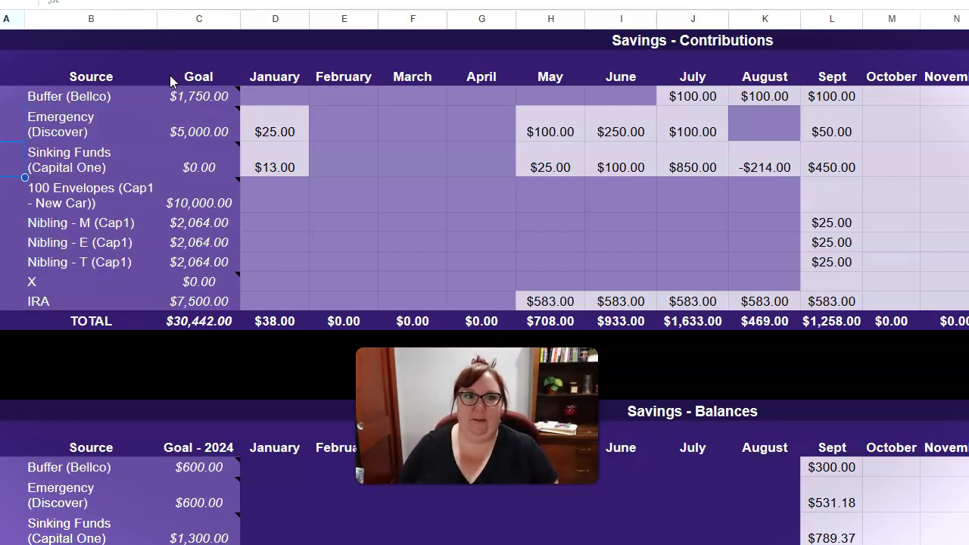
{"action": "key", "text": "Right"}
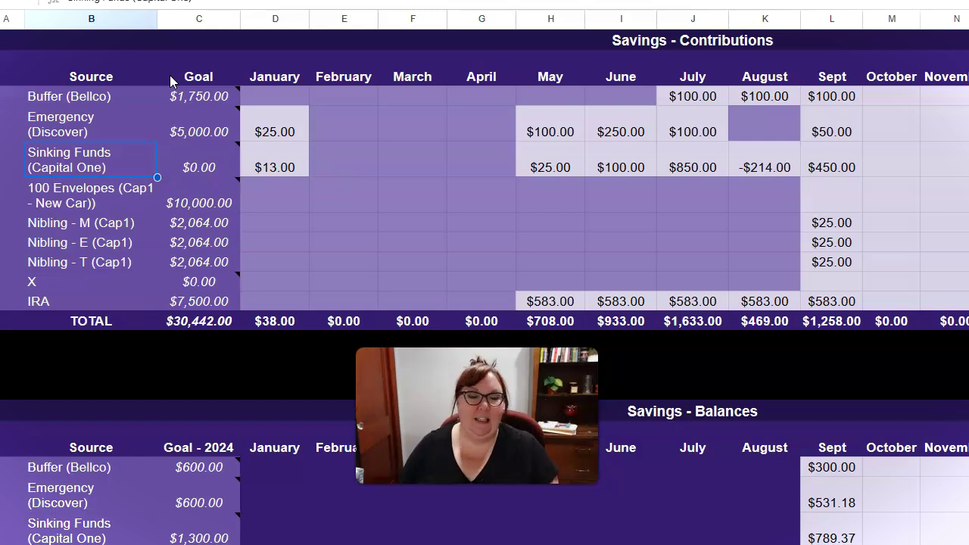
{"action": "key", "text": "Down"}
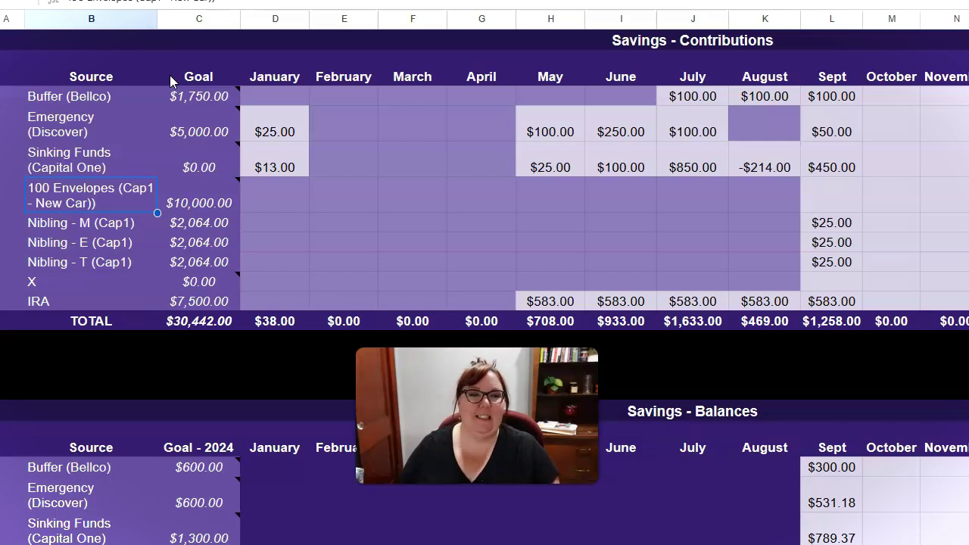
{"action": "key", "text": "Right"}
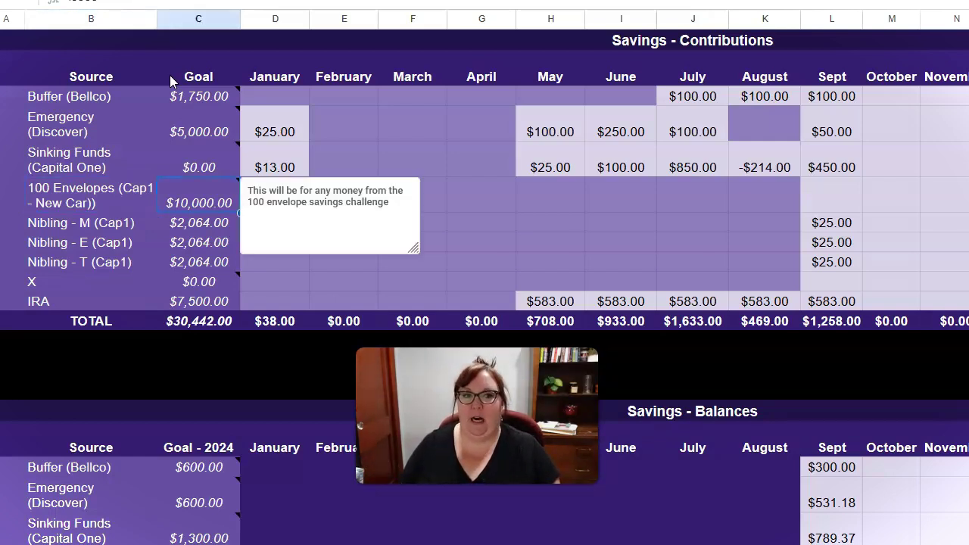
{"action": "key", "text": "Left"}
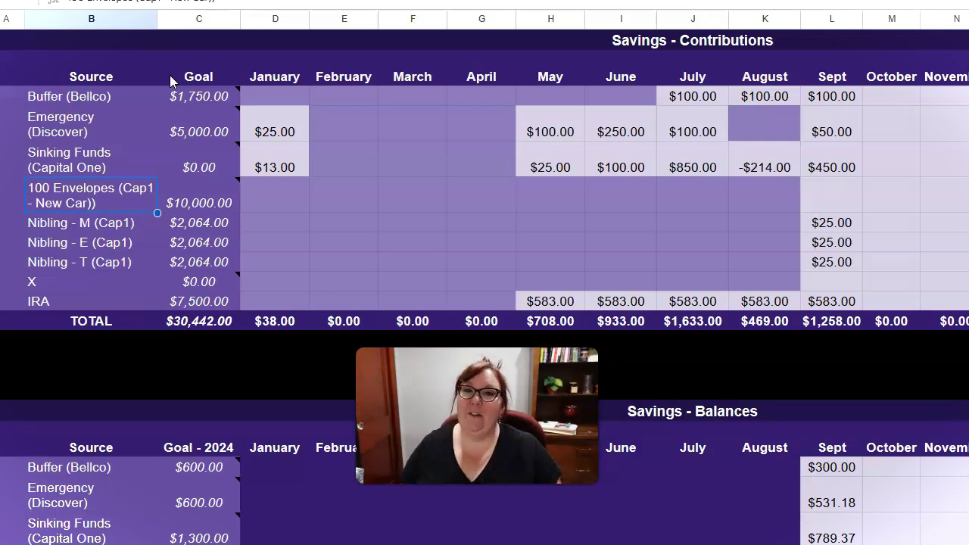
{"action": "key", "text": "Down"}
{"action": "key", "text": "Down"}
{"action": "key", "text": "Down"}
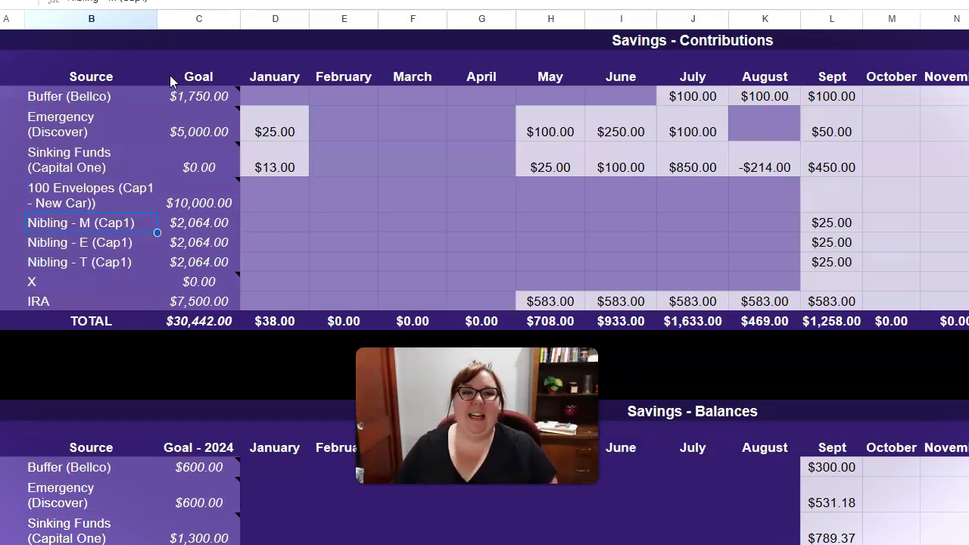
{"action": "key", "text": "Up"}
{"action": "key", "text": "Up"}
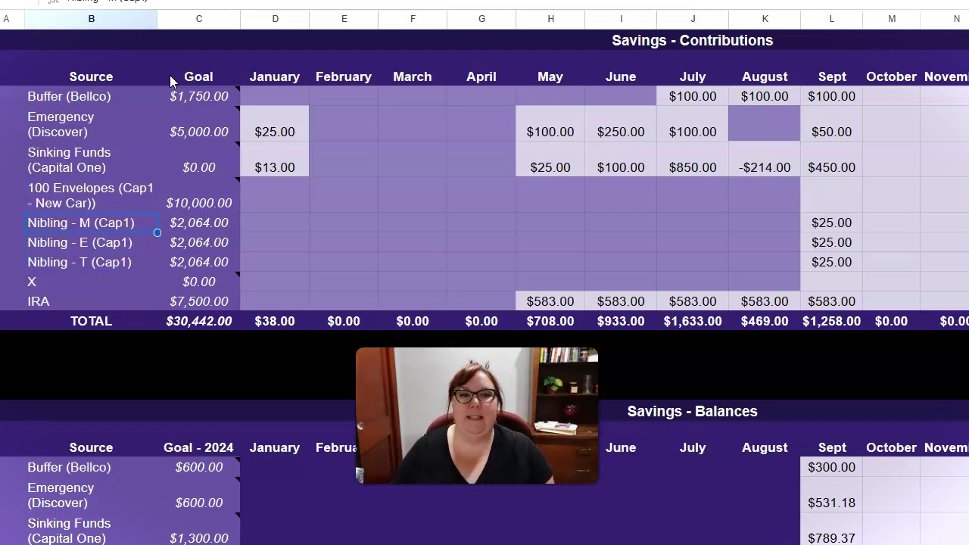
{"action": "key", "text": "Down"}
{"action": "key", "text": "Down"}
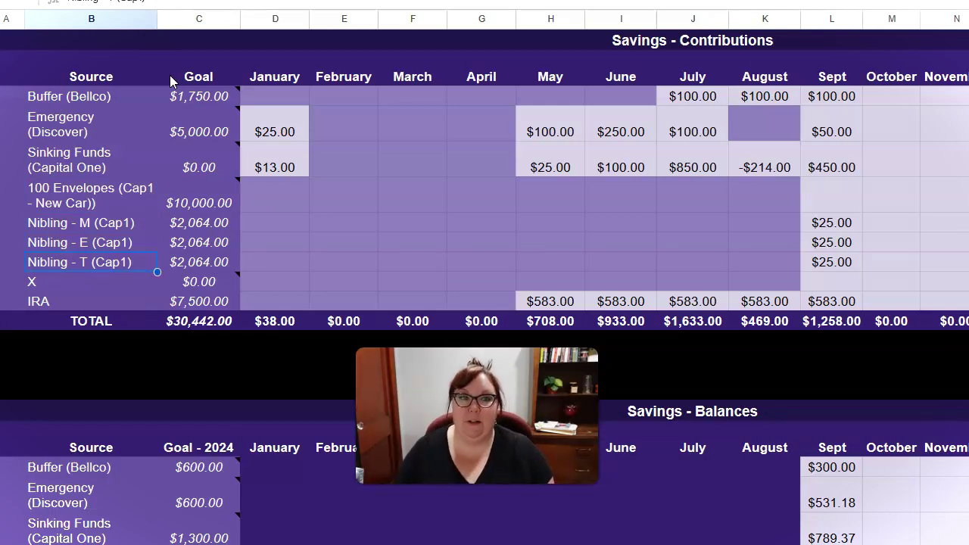
{"action": "key", "text": "Up"}
{"action": "key", "text": "Up"}
{"action": "key", "text": "Right"}
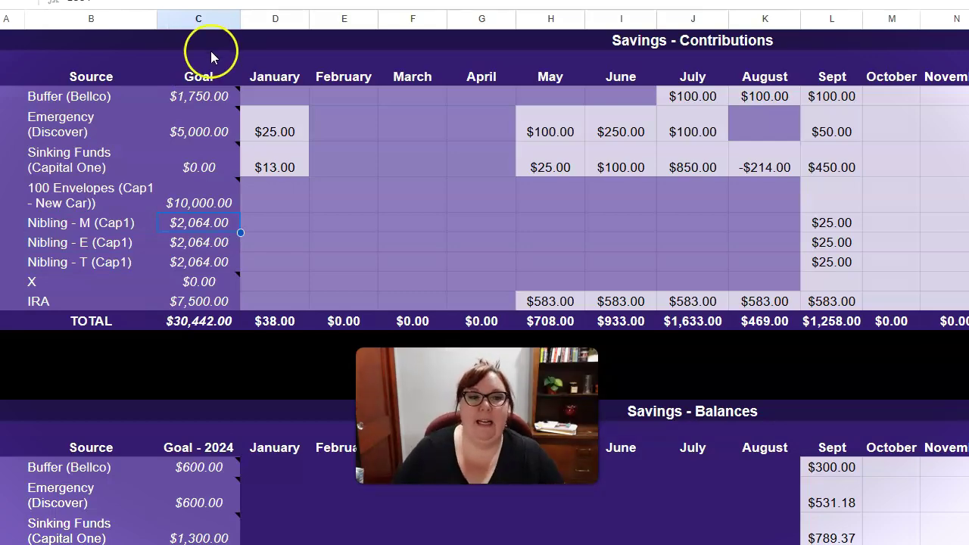
Step: Label the column of numbers 0 to 18 below the Savings - Balances table with the heading "Age"
{"action": "scroll", "coordinate": [212, 53], "scroll_direction": "down", "scroll_amount": 5}
{"action": "scroll", "coordinate": [210, 72], "scroll_direction": "down", "scroll_amount": 2}
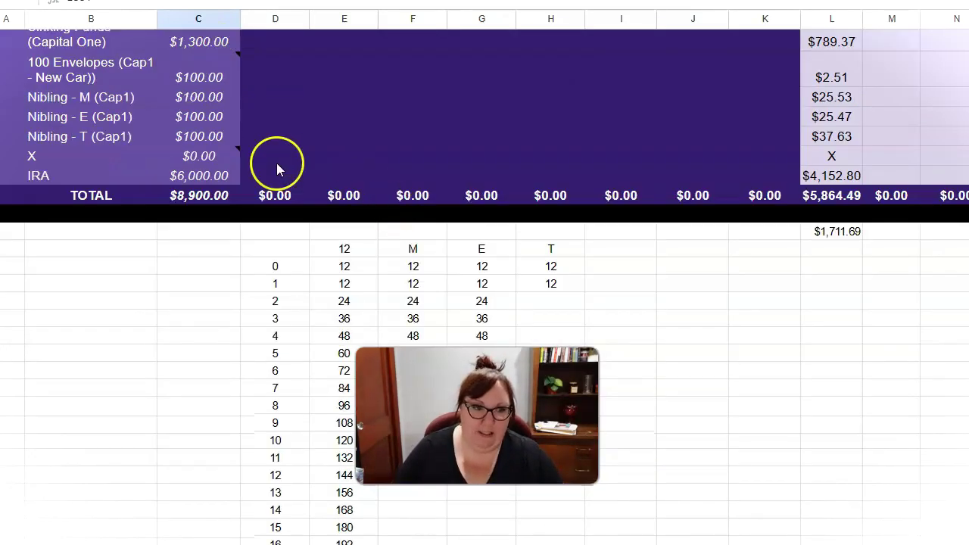
{"action": "scroll", "coordinate": [277, 163], "scroll_direction": "down", "scroll_amount": 2}
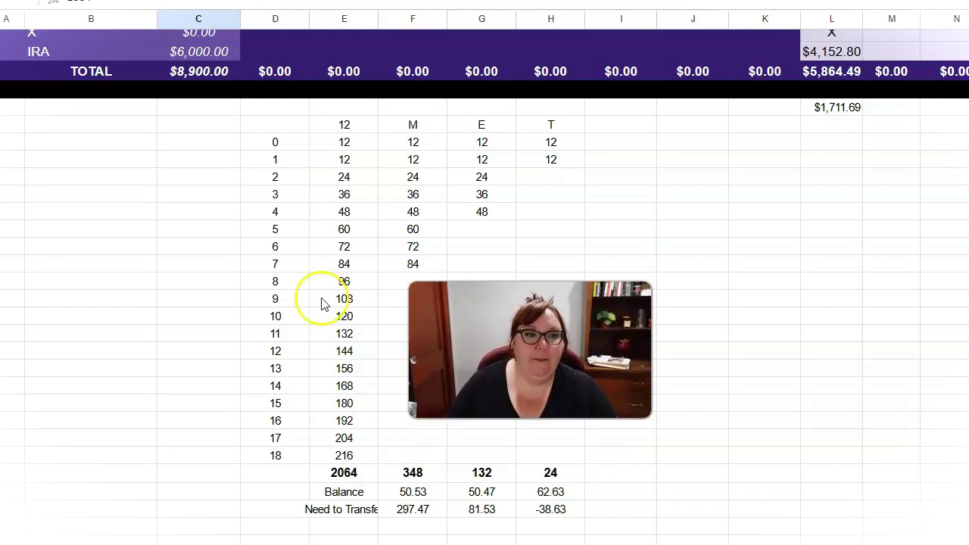
{"action": "left_click", "coordinate": [269, 129]}
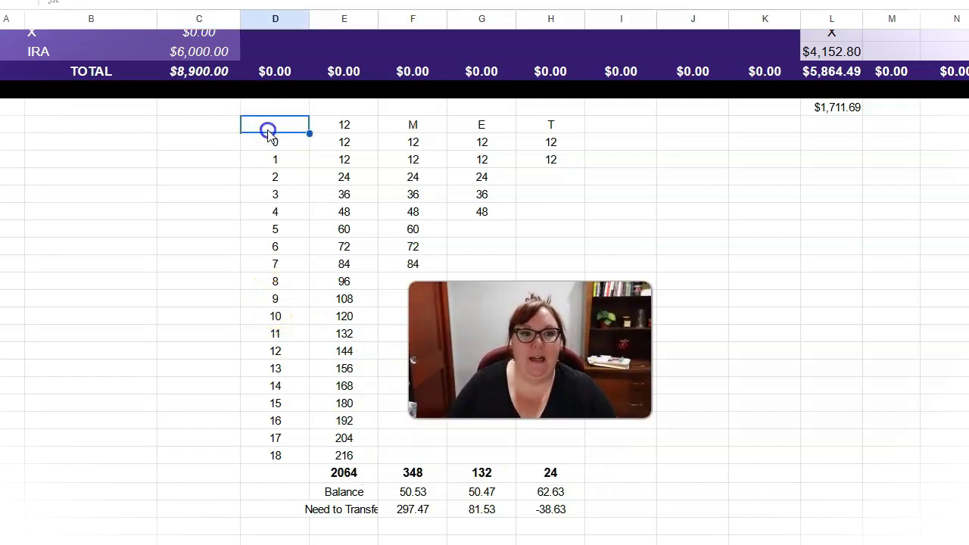
{"action": "type", "text": "Age"}
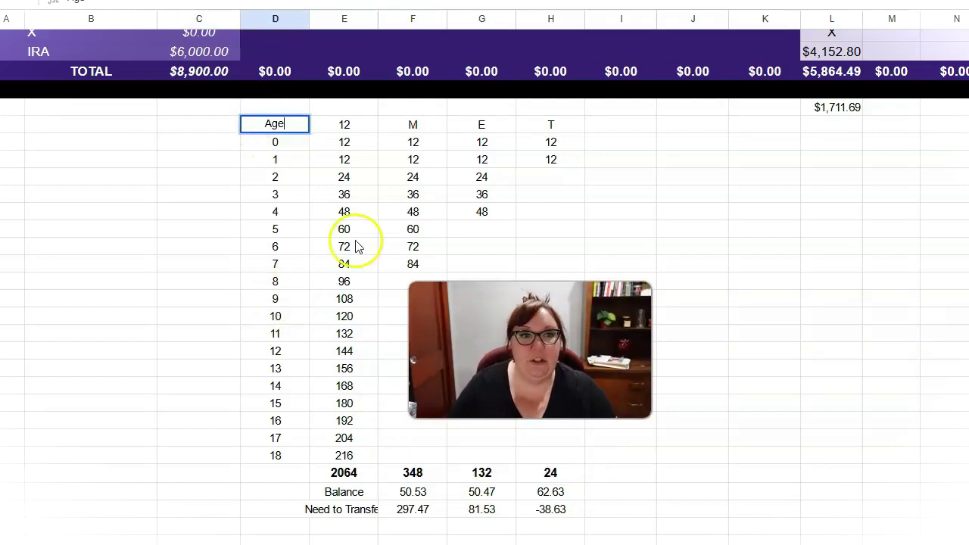
{"action": "left_click", "coordinate": [264, 247]}
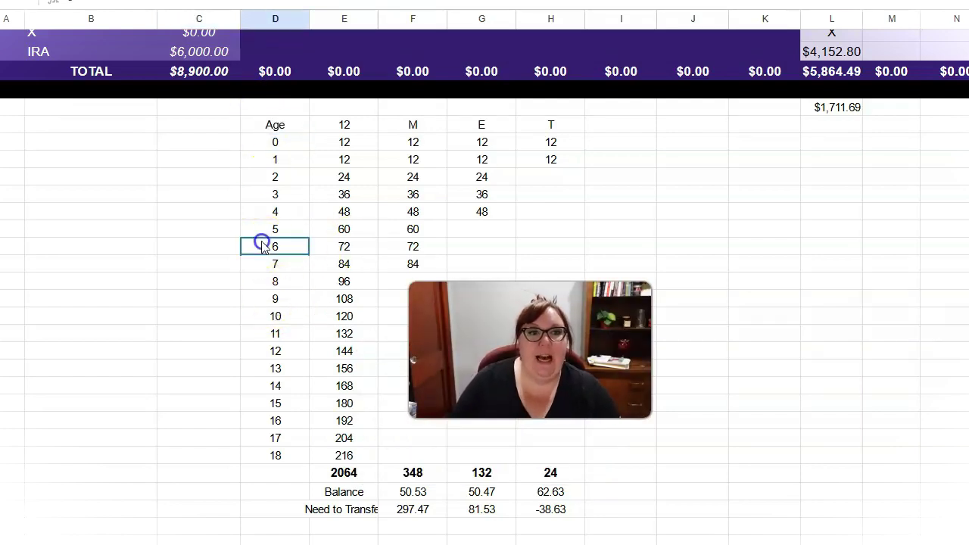
Step: Examine the savings-by-age table: the amounts for ages 1 and 18, column M's amounts, total and balance, and column E's total
{"action": "left_click", "coordinate": [277, 159]}
{"action": "left_click", "coordinate": [322, 160]}
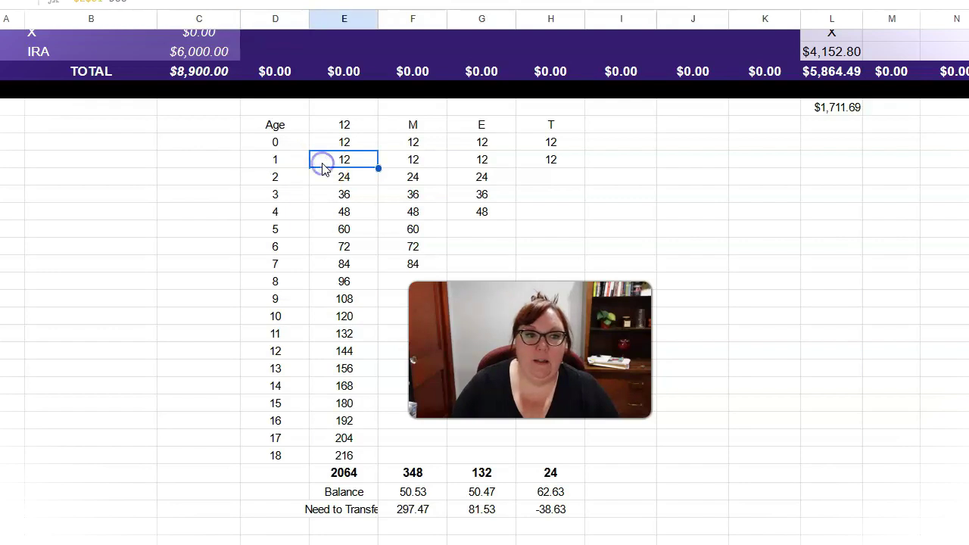
{"action": "left_click", "coordinate": [295, 456]}
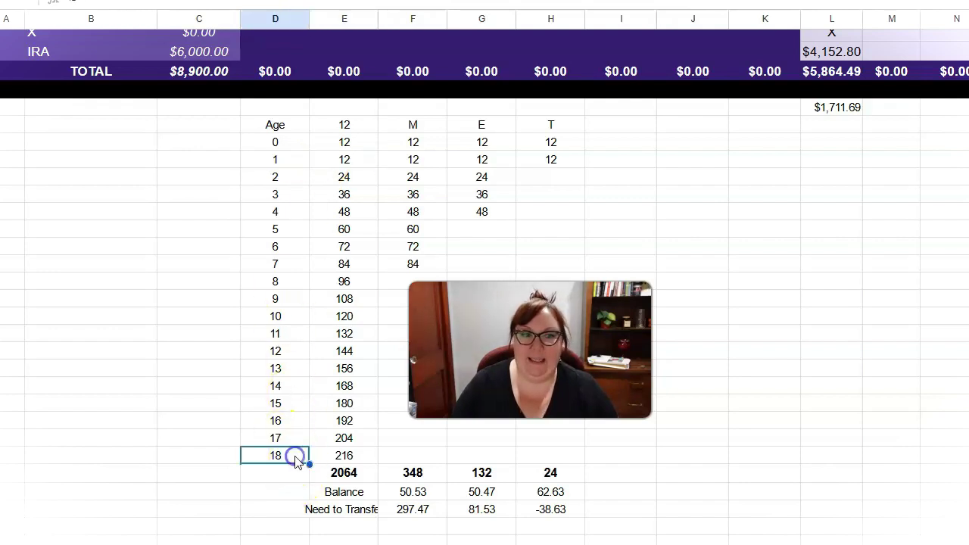
{"action": "left_click", "coordinate": [333, 457]}
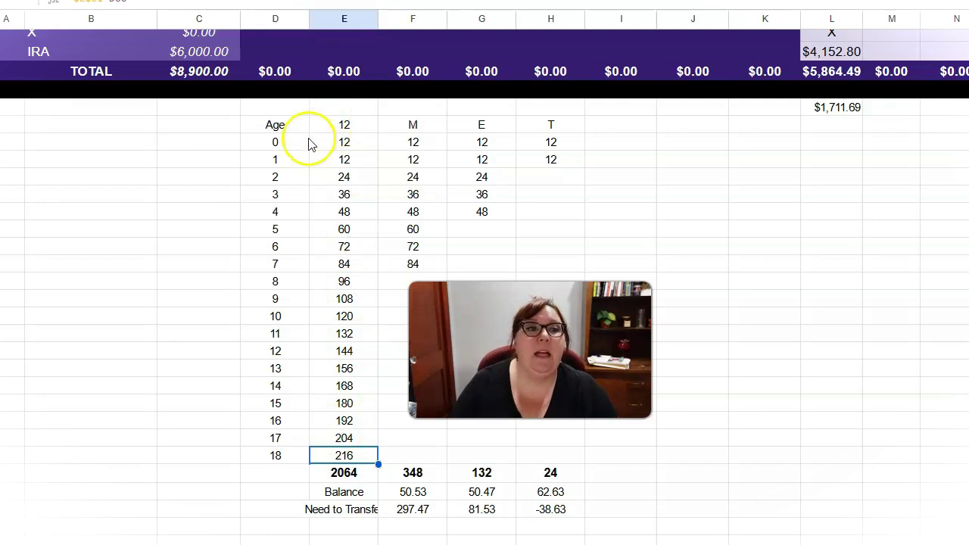
{"action": "left_click", "coordinate": [395, 147]}
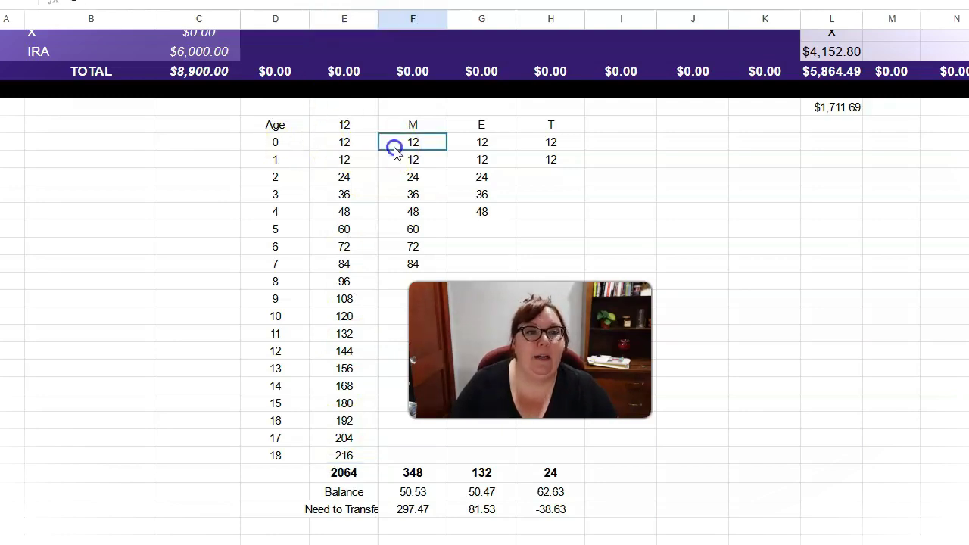
{"action": "left_click_drag", "start_coordinate": [394, 147], "coordinate": [397, 262]}
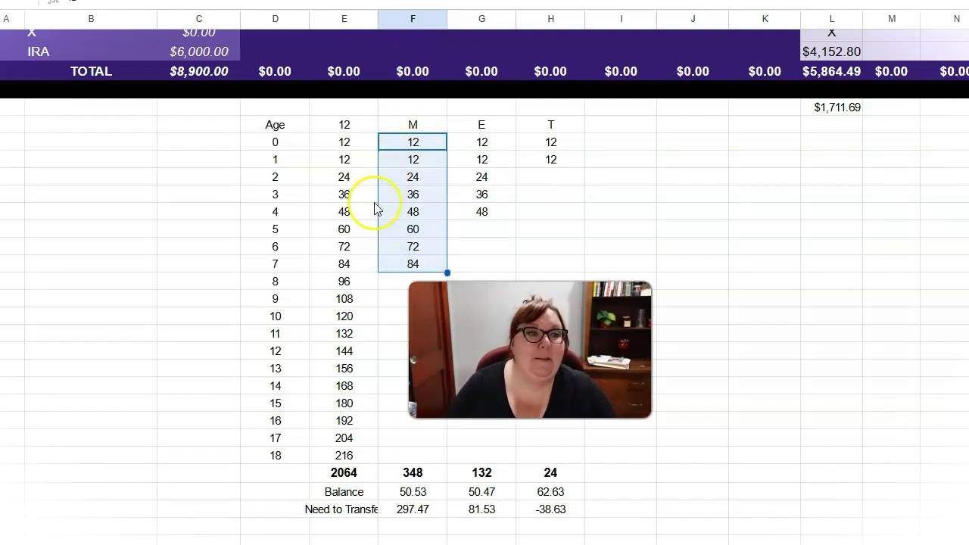
{"action": "left_click", "coordinate": [427, 474]}
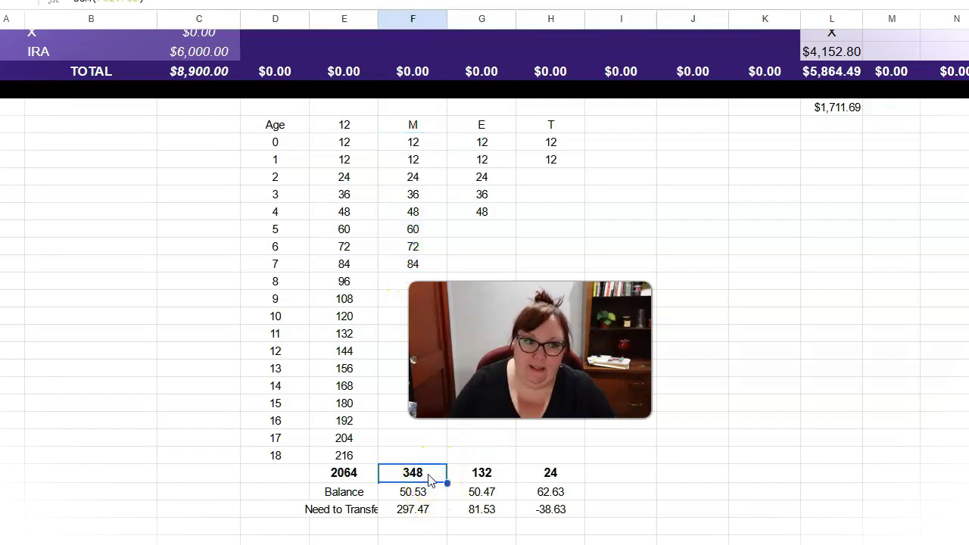
{"action": "left_click", "coordinate": [427, 496]}
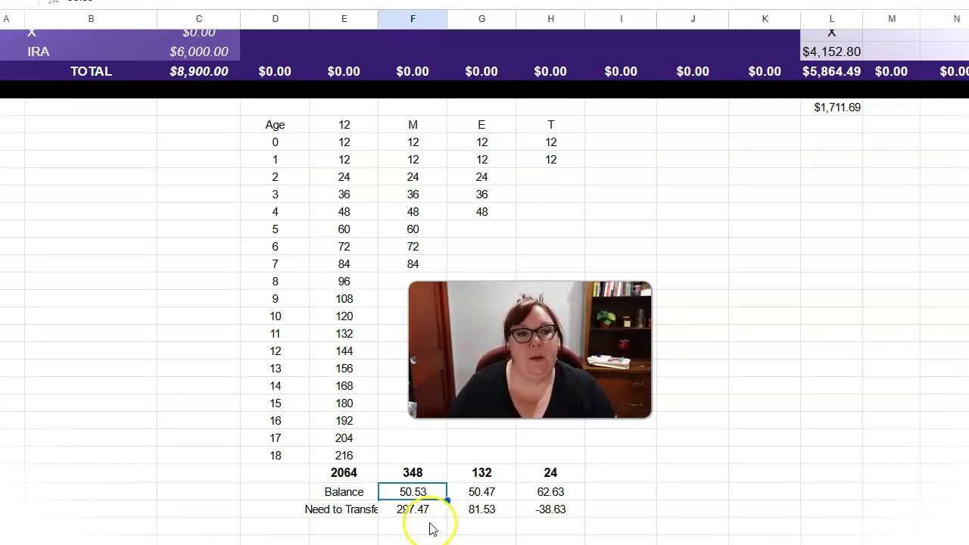
{"action": "left_click", "coordinate": [481, 474]}
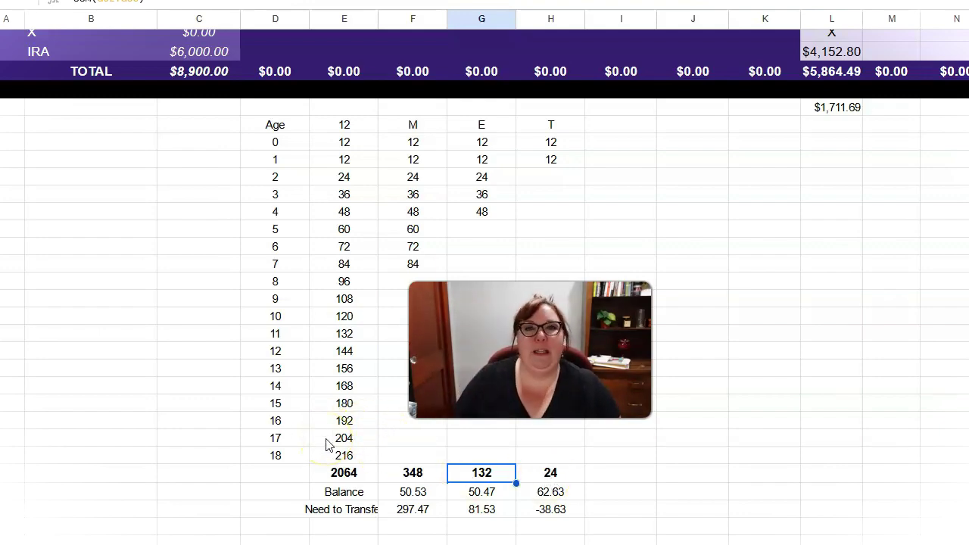
Step: Review the Nibling - T, X and IRA sources with their goals in Savings - Contributions
{"action": "scroll", "coordinate": [290, 385], "scroll_direction": "up", "scroll_amount": 8}
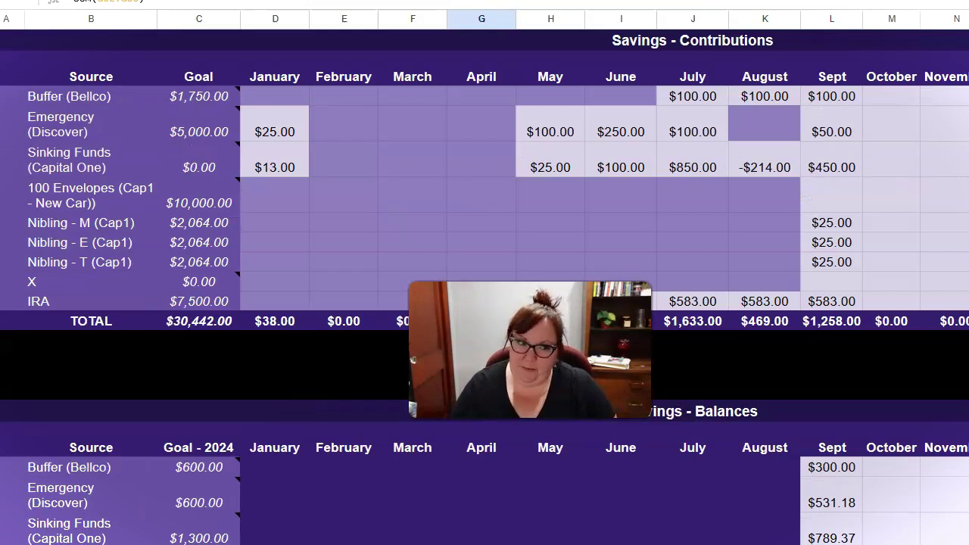
{"action": "left_click", "coordinate": [96, 262]}
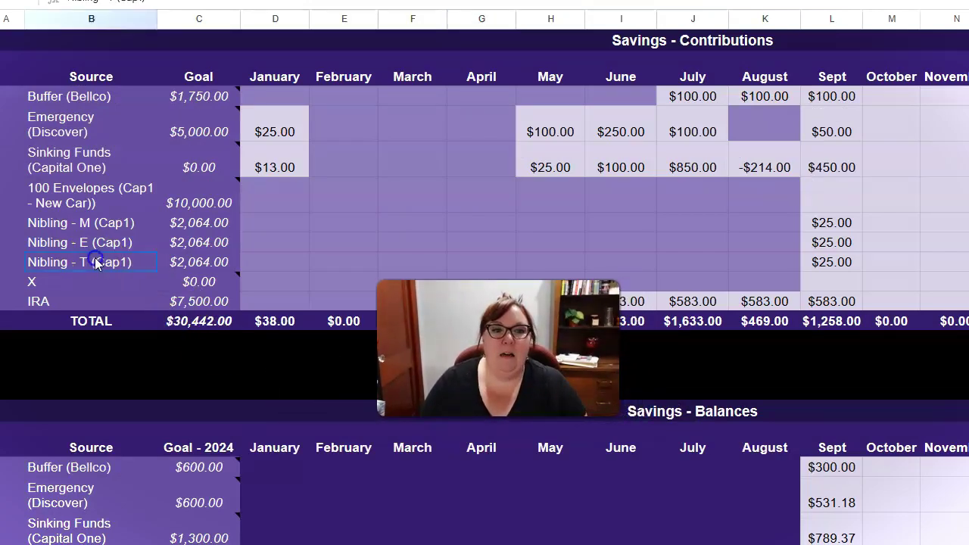
{"action": "left_click", "coordinate": [76, 301]}
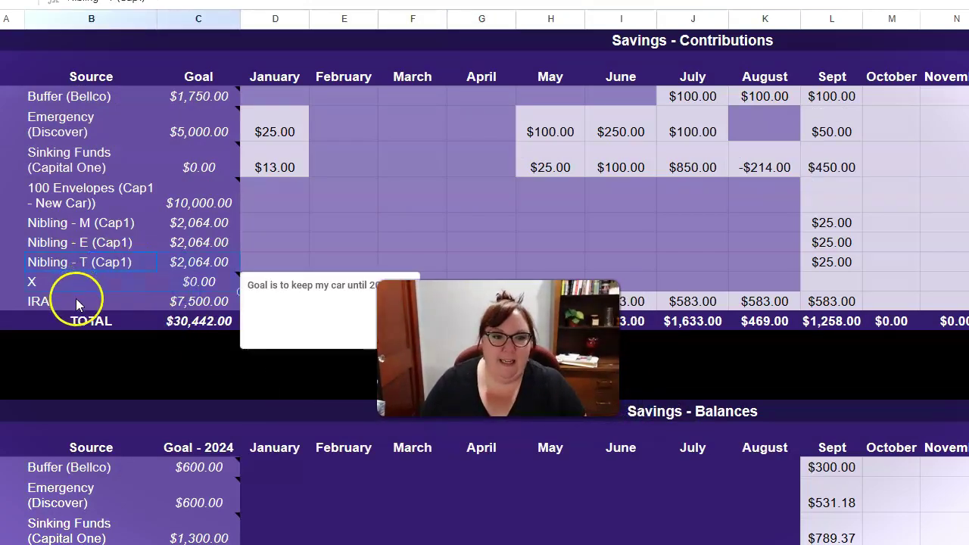
{"action": "left_click", "coordinate": [216, 301], "text": "shift"}
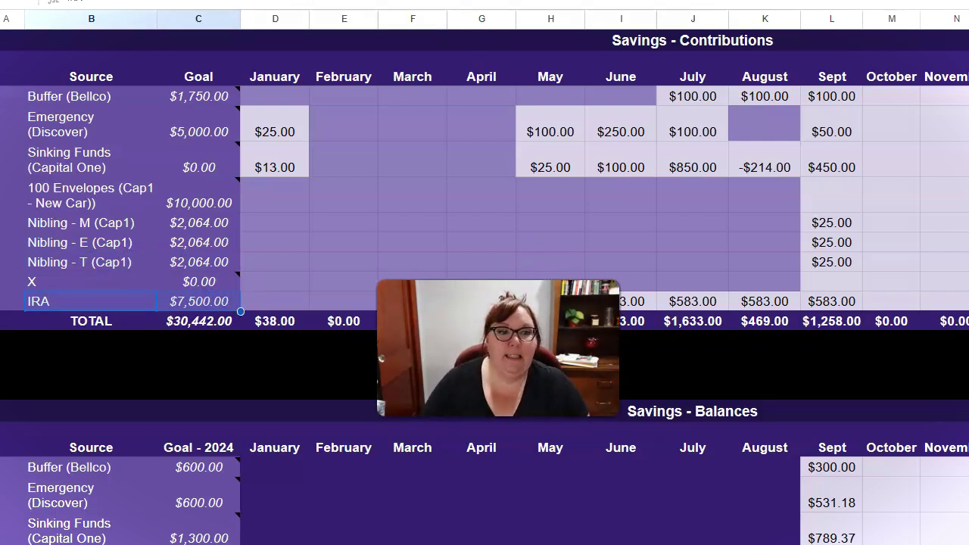
Step: Examine the IRA contributions starting in May, and the full list of sources and 2024 goals in Savings - Balances
{"action": "left_click", "coordinate": [556, 301]}
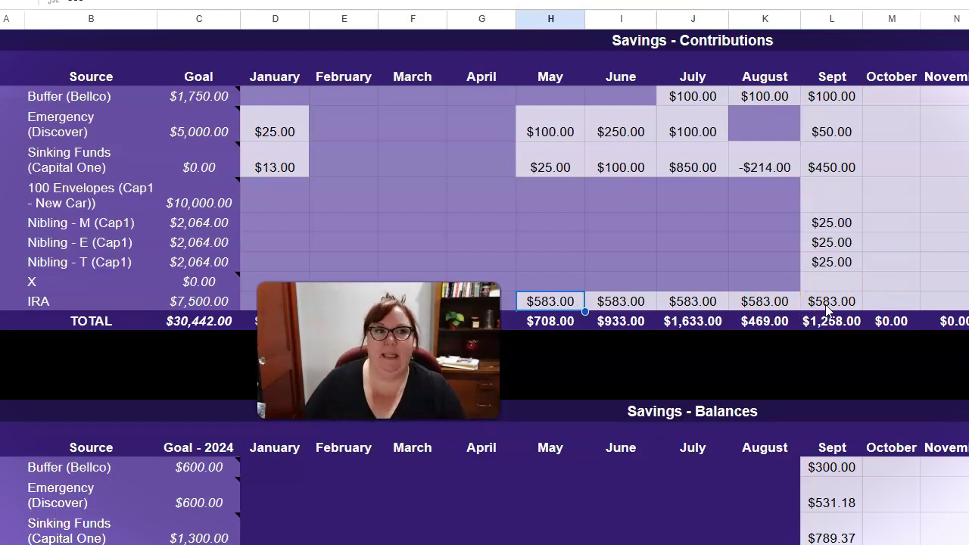
{"action": "scroll", "coordinate": [252, 269], "scroll_direction": "down", "scroll_amount": 3}
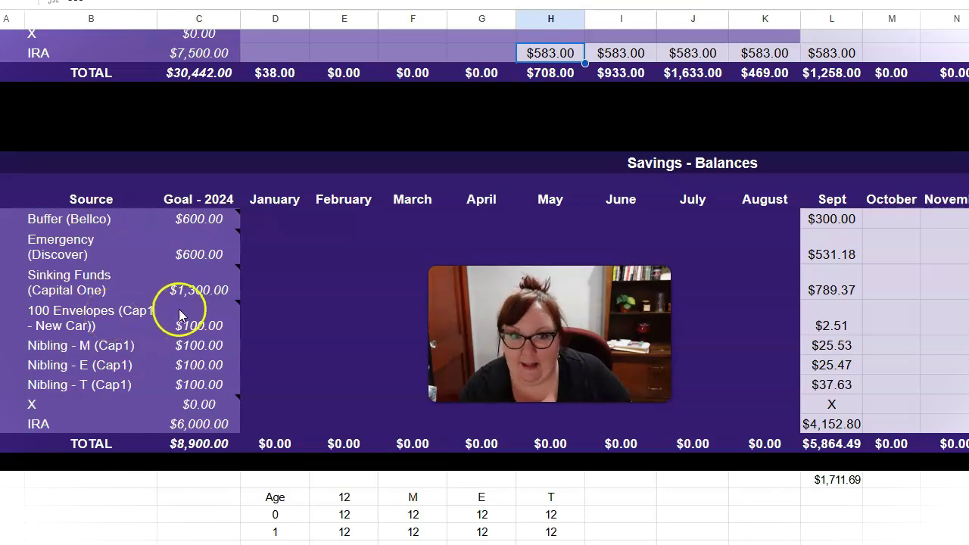
{"action": "left_click", "coordinate": [108, 218]}
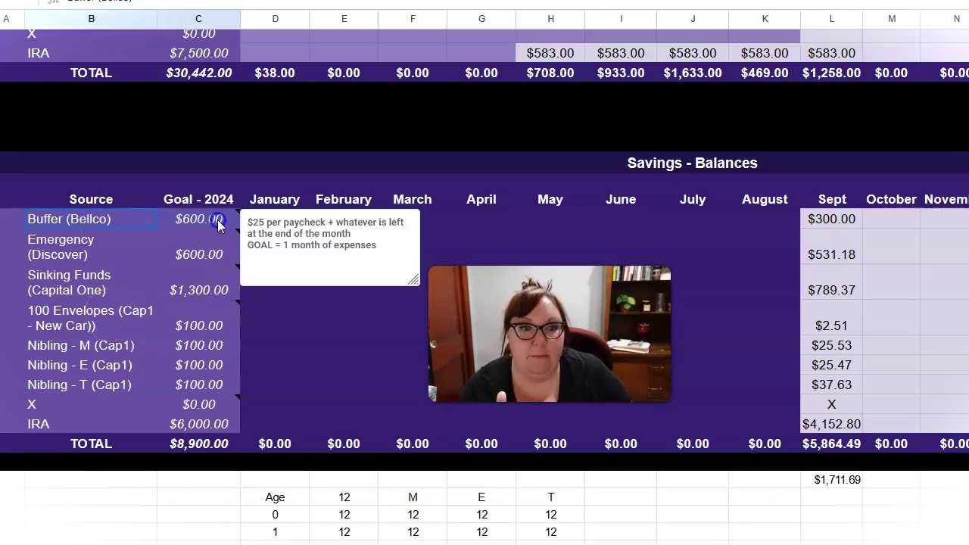
{"action": "left_click", "coordinate": [218, 445], "text": "shift"}
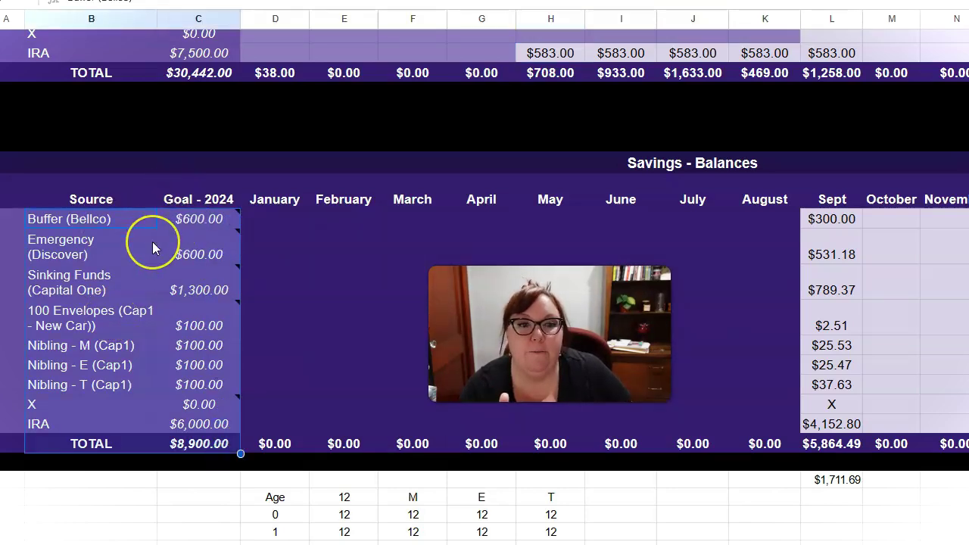
Step: Compare the 2024 goals with the September balances for the Buffer, Emergency and Sinking Funds sources in Savings - Balances
{"action": "left_click", "coordinate": [151, 246]}
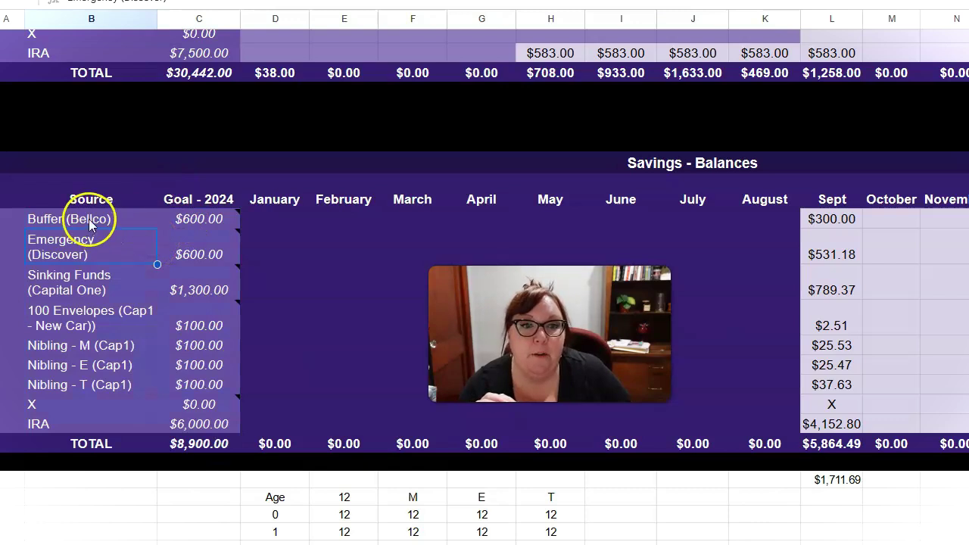
{"action": "left_click", "coordinate": [190, 220]}
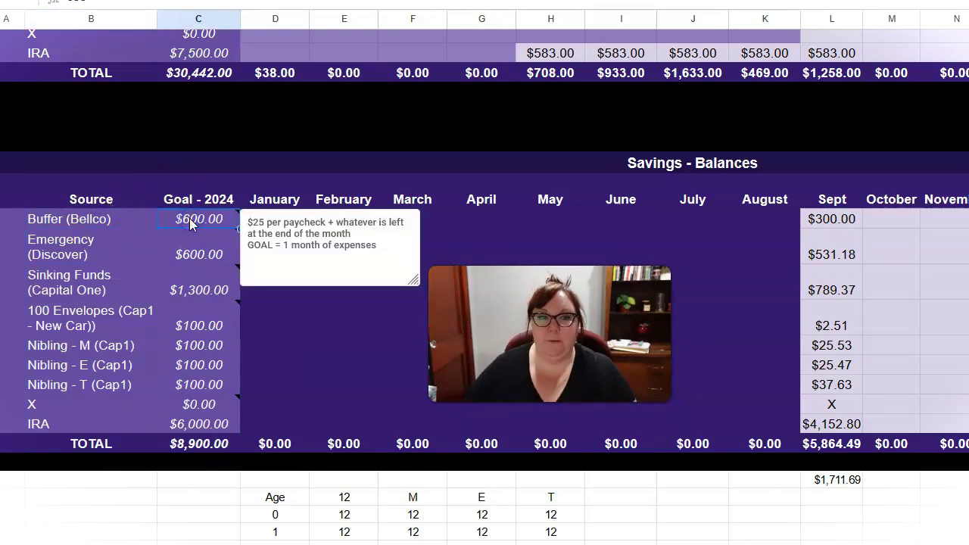
{"action": "left_click", "coordinate": [830, 221]}
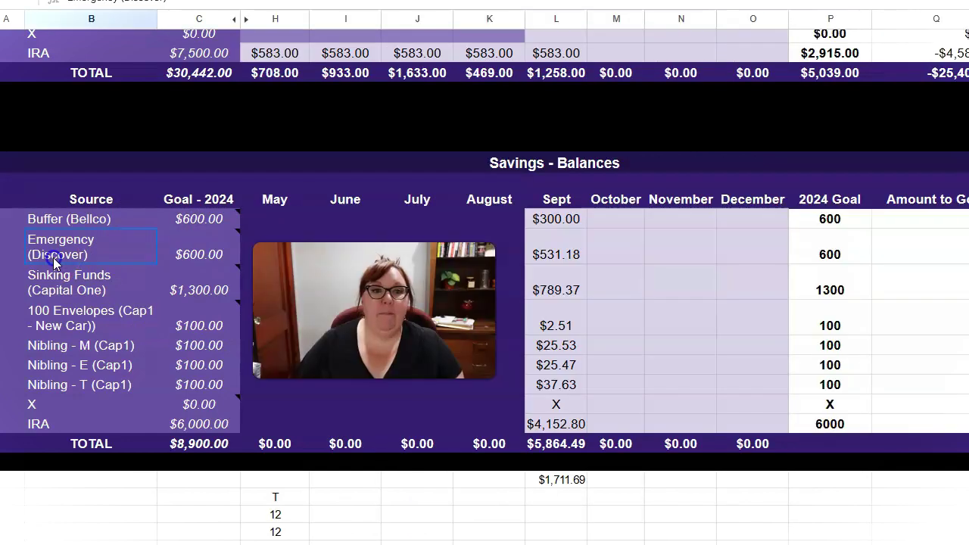
{"action": "mouse_move", "coordinate": [180, 257]}
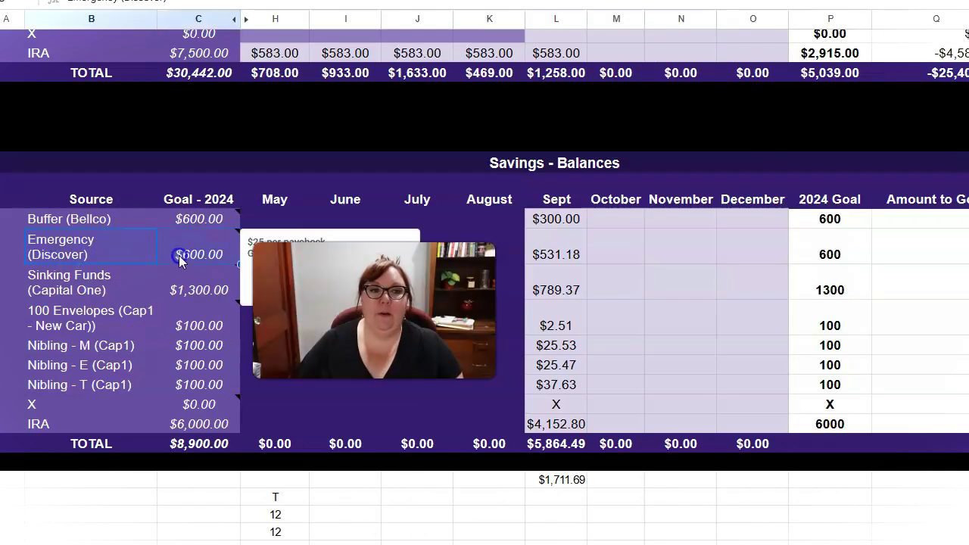
{"action": "left_click", "coordinate": [576, 253]}
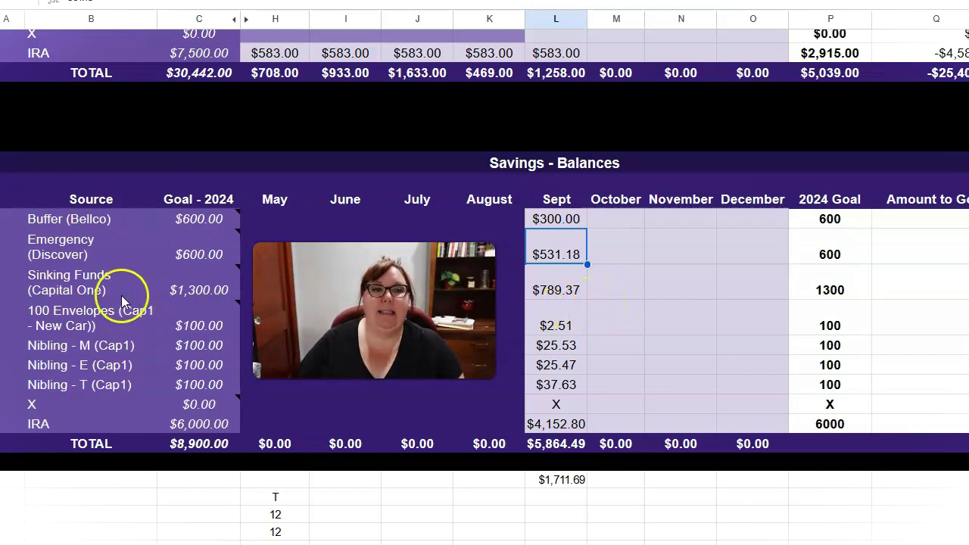
{"action": "left_click", "coordinate": [78, 303]}
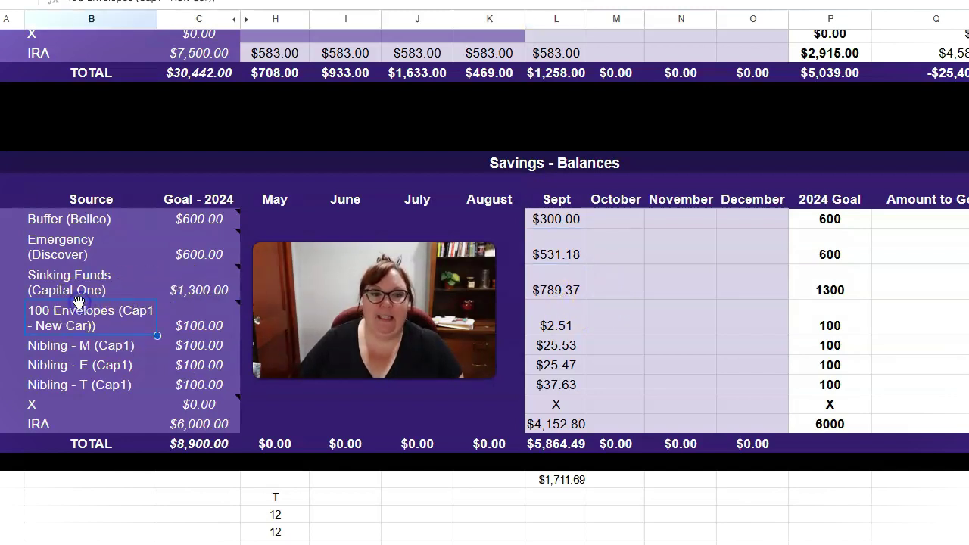
{"action": "left_click", "coordinate": [573, 297]}
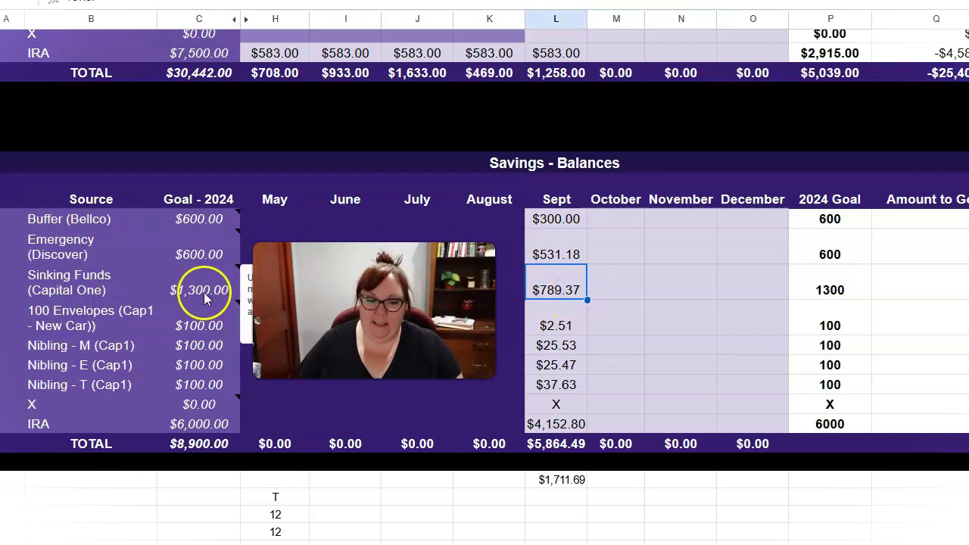
{"action": "left_click", "coordinate": [581, 287]}
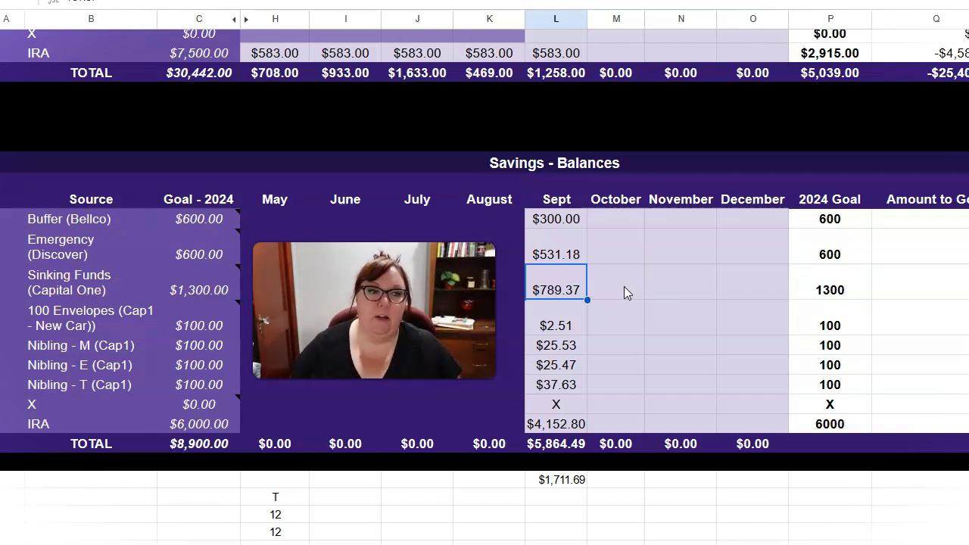
Step: Review the September balances of 100 Envelopes, the three Nibling sources, X and the IRA in Savings - Balances
{"action": "key", "text": "Down"}
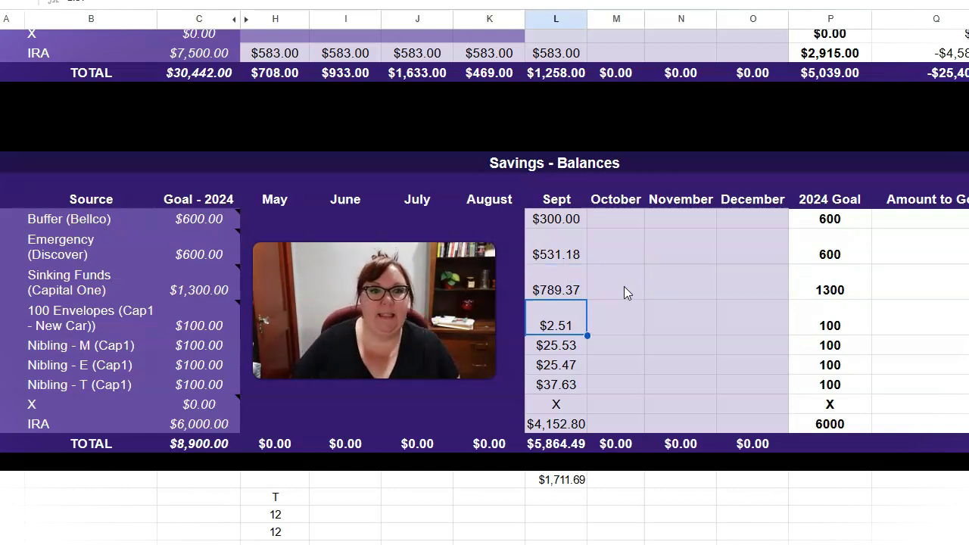
{"action": "key", "text": "Down"}
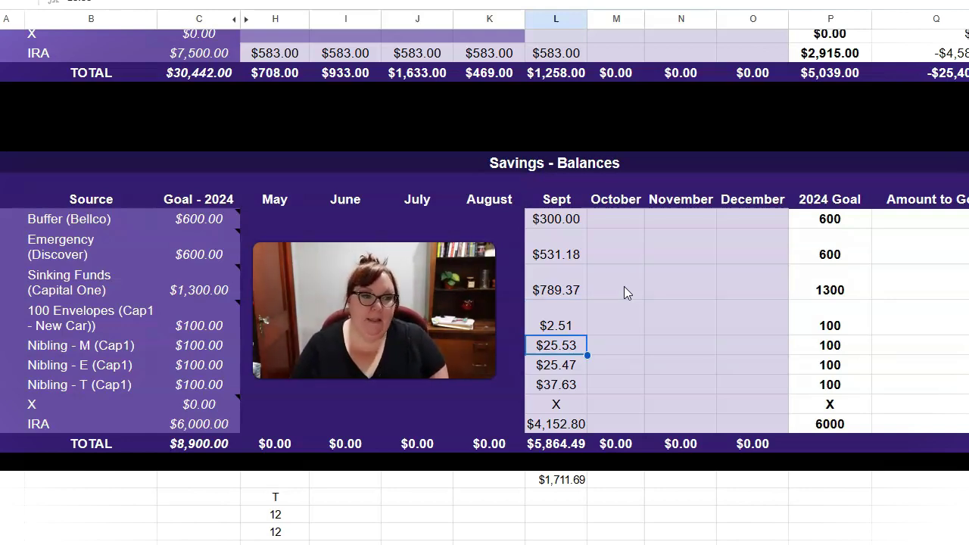
{"action": "key", "text": "Down"}
{"action": "key", "text": "Up"}
{"action": "key", "text": "Down"}
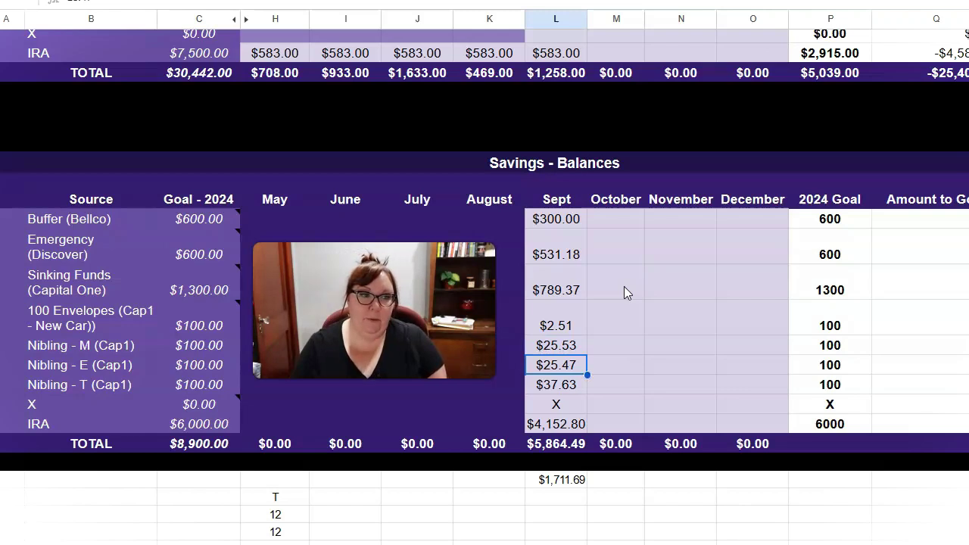
{"action": "key", "text": "Down"}
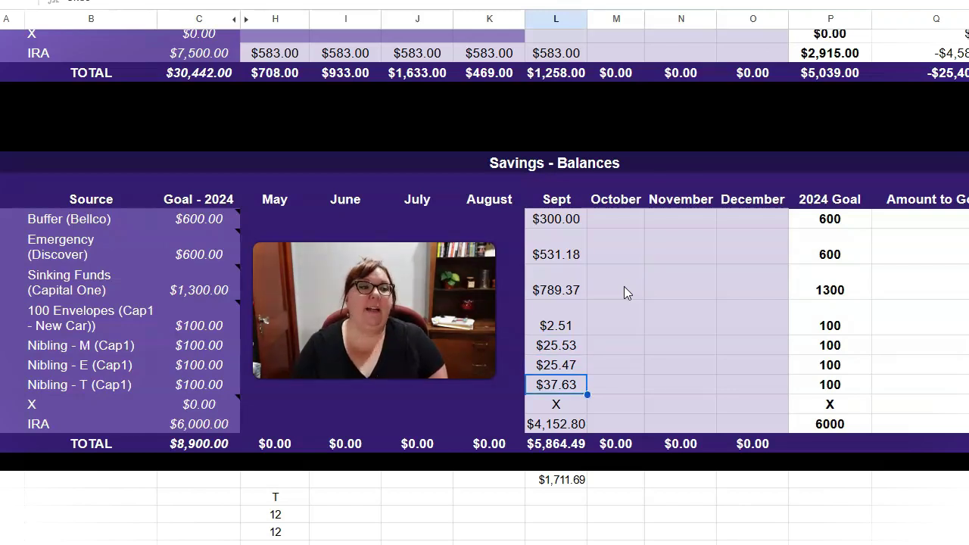
{"action": "key", "text": "Up"}
{"action": "key", "text": "Up"}
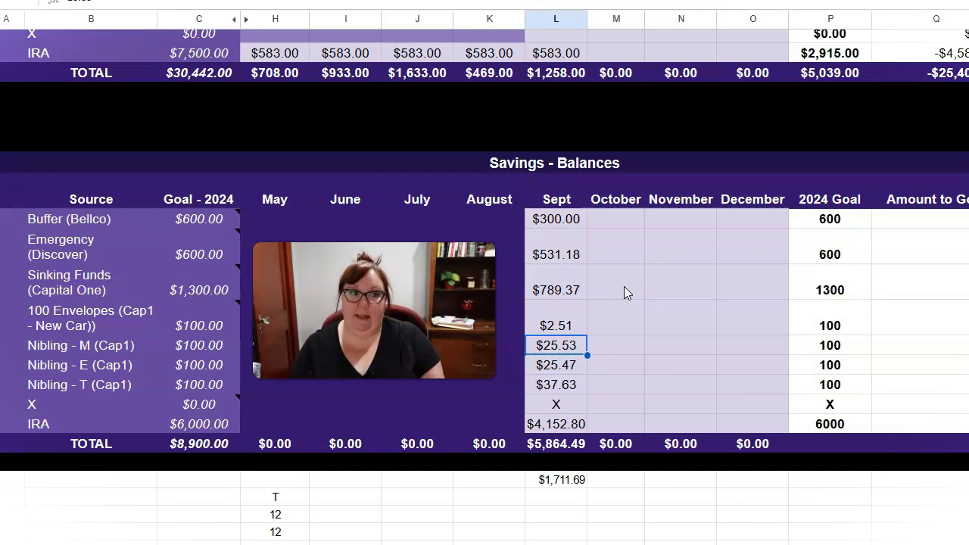
{"action": "key", "text": "Down"}
{"action": "key", "text": "Down"}
{"action": "key", "text": "Down"}
{"action": "key", "text": "Down"}
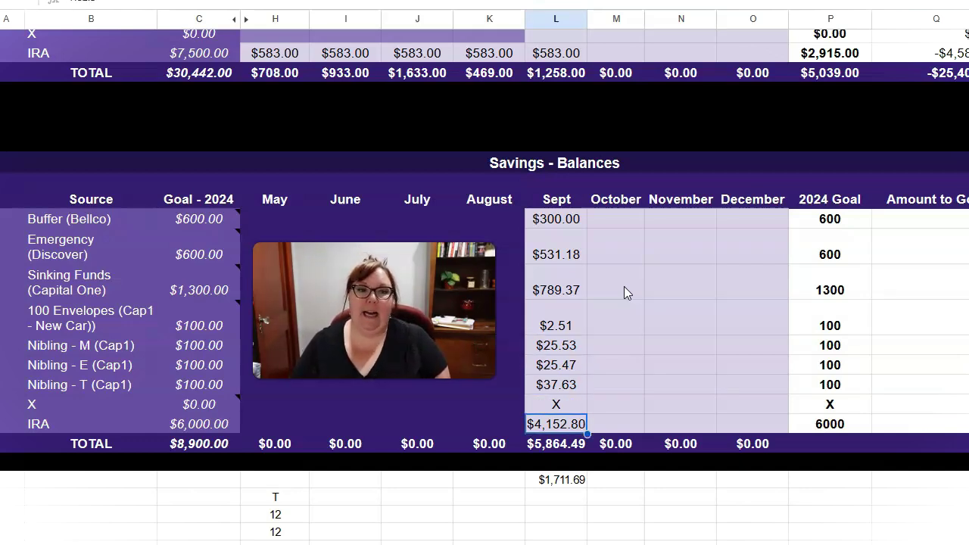